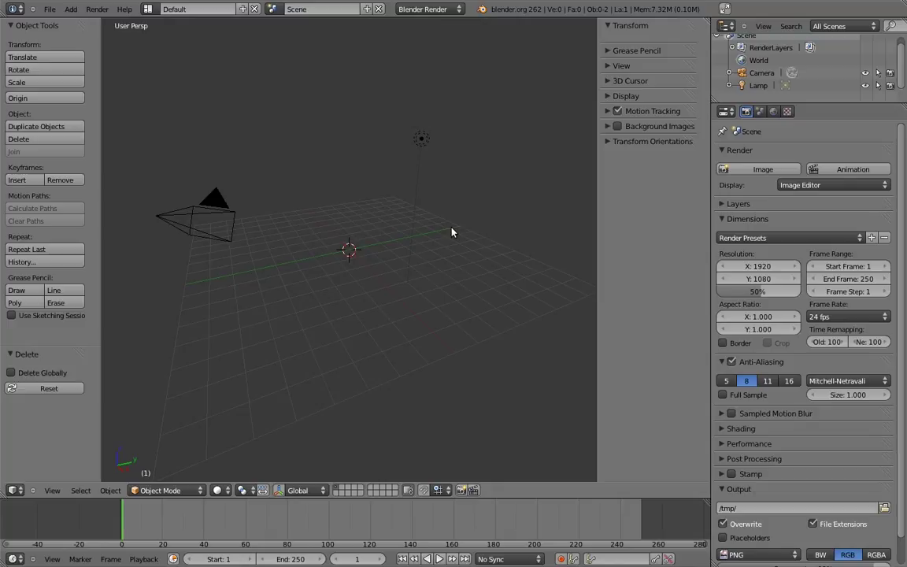
left_click(110, 489)
Add a Monkey mesh at the scene origin through the 'add m' operator search.
mouse_move(143, 386)
key("space")
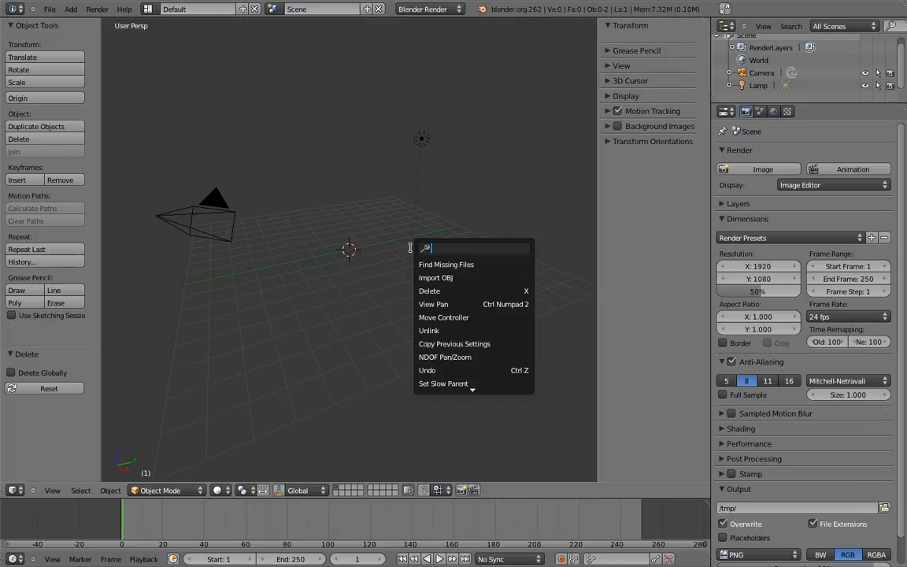
type("add m")
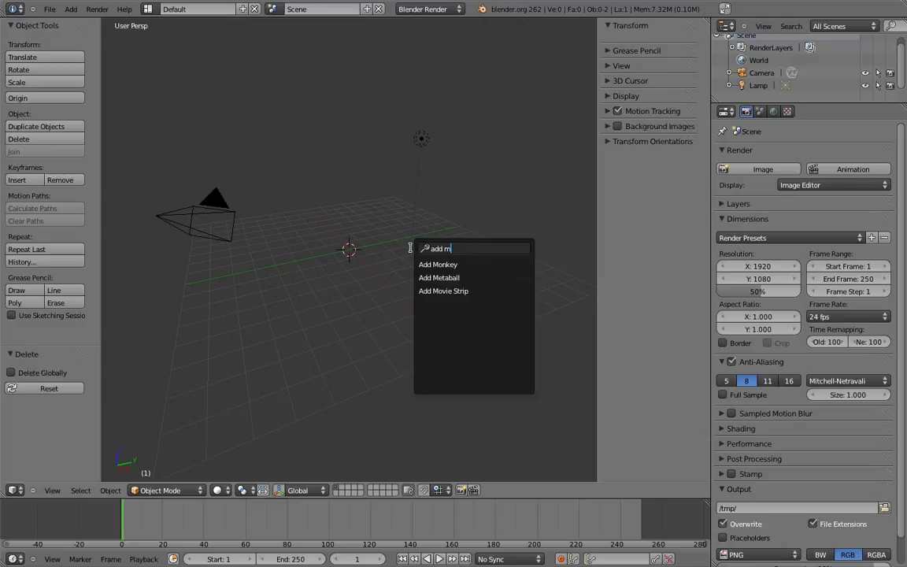
key("Up")
key("Up")
key("Up")
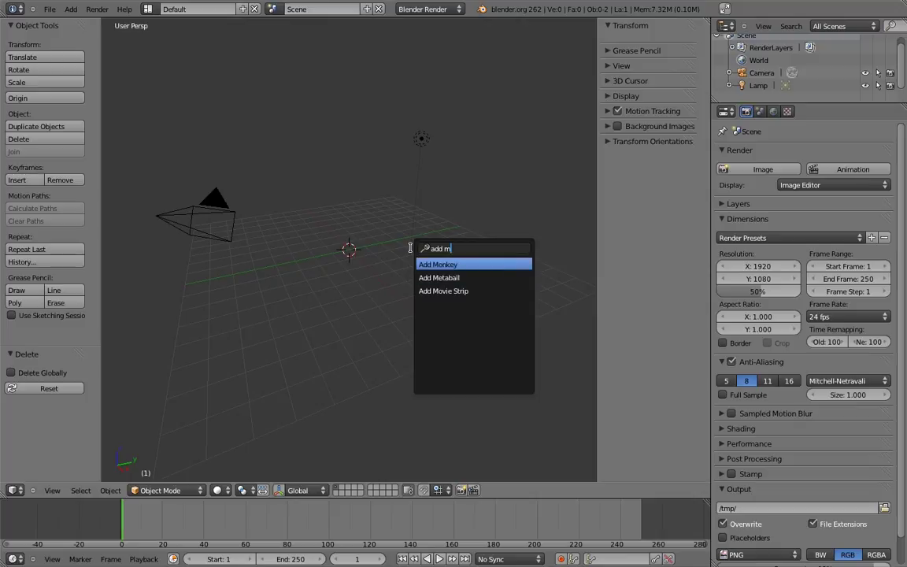
key("Return")
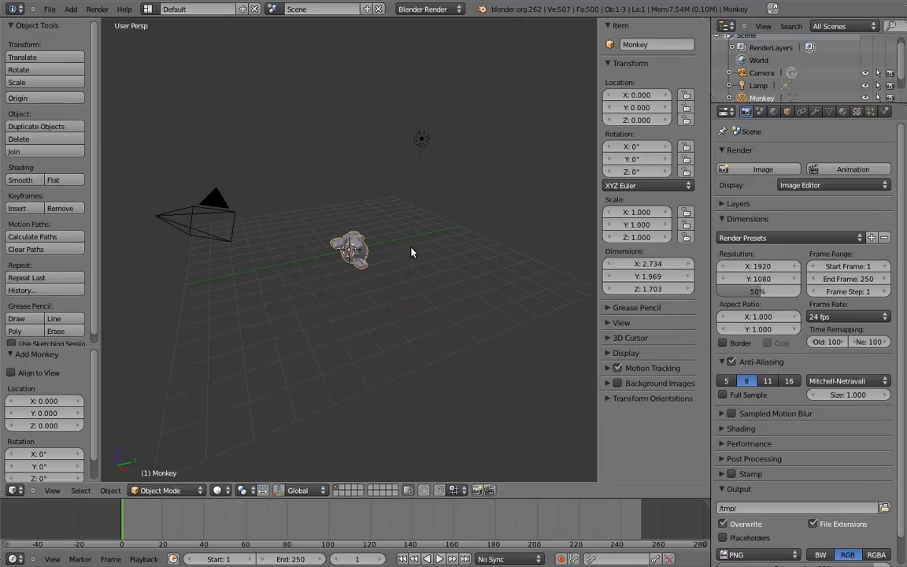
left_click(173, 489)
left_click(171, 464)
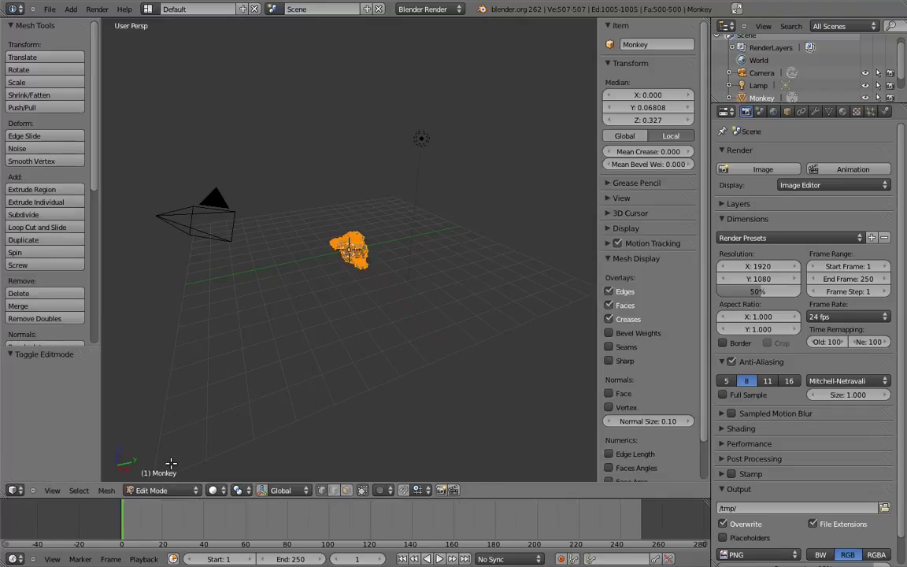
left_click(170, 489)
left_click(169, 478)
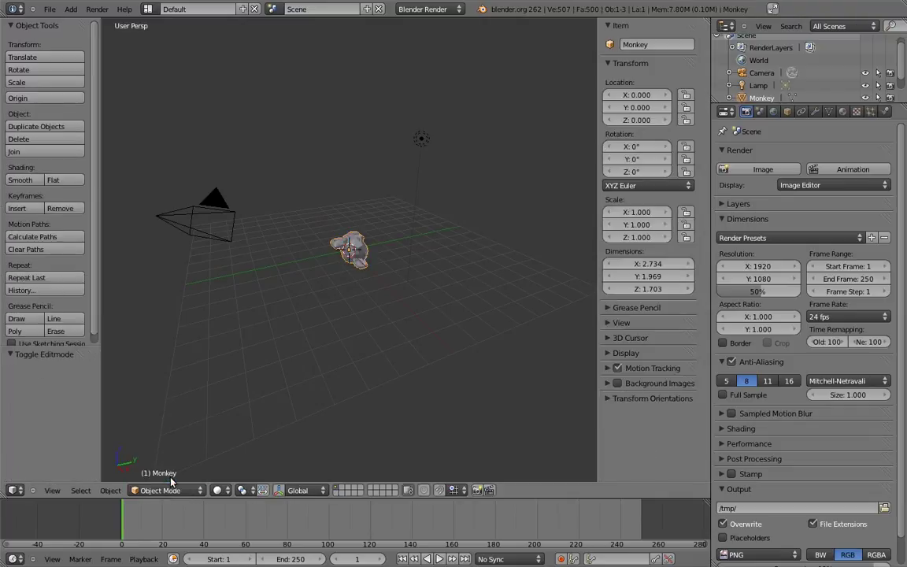
left_click(170, 489)
left_click(167, 465)
left_click(170, 489)
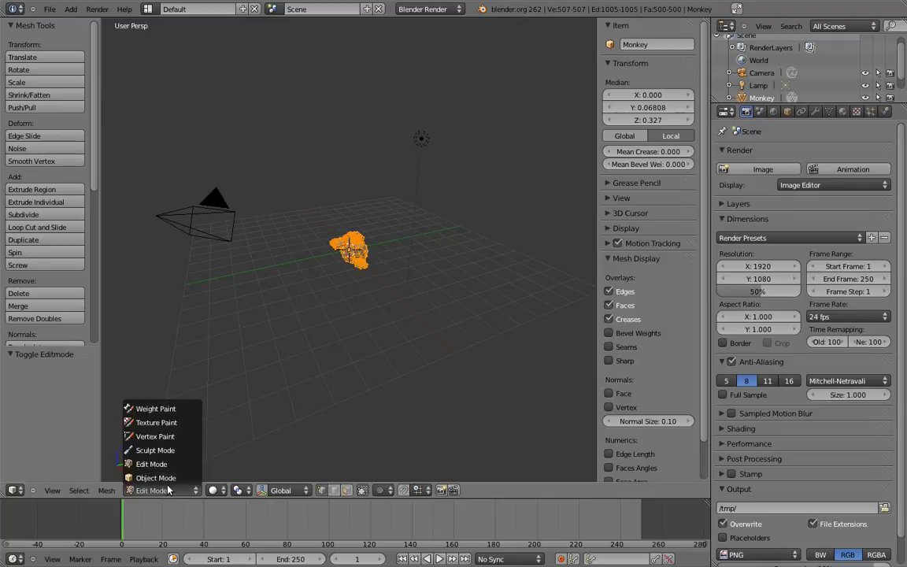
left_click(169, 478)
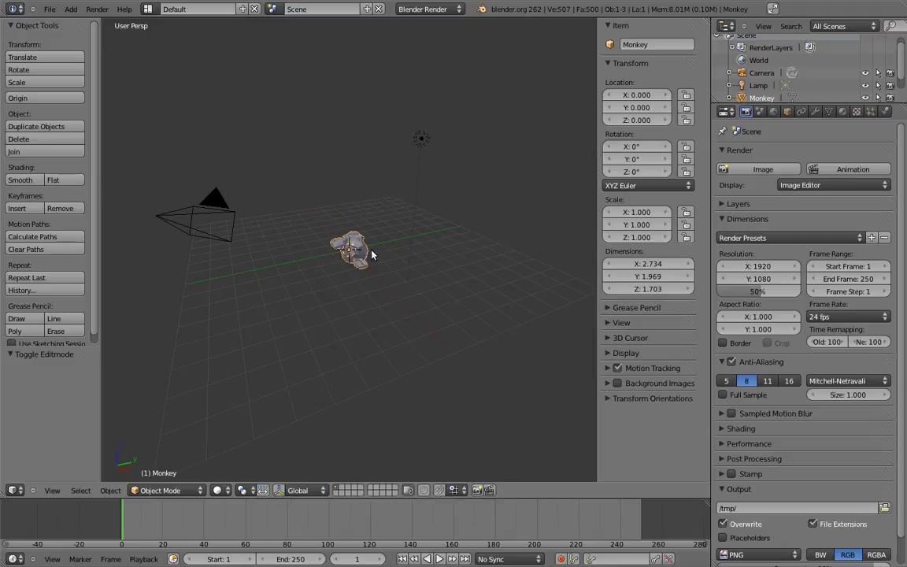
Move the monkey up and left, tip it over, and enlarge it to 1.612 scale.
scroll(372, 318, "up", 6)
key("g")
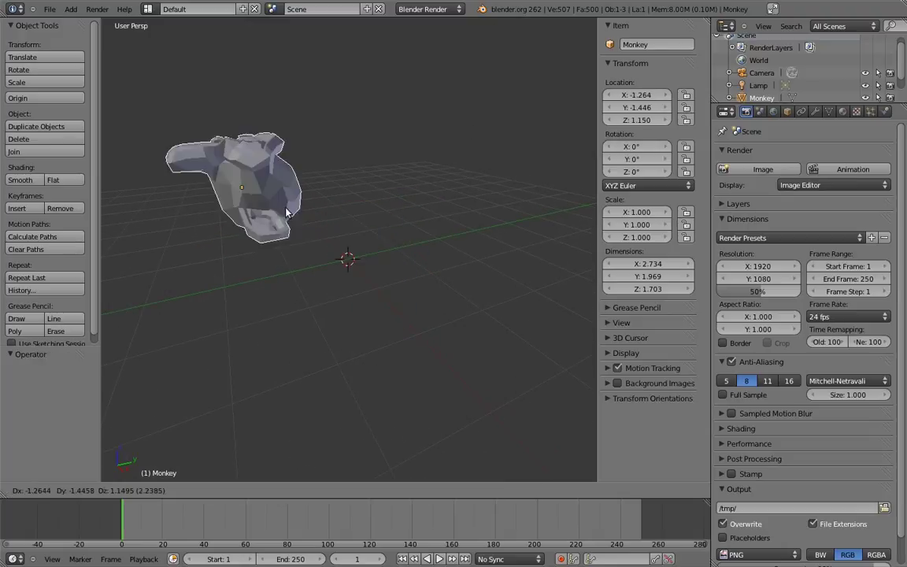
left_click(253, 198)
key("r")
left_click(308, 356)
key("s")
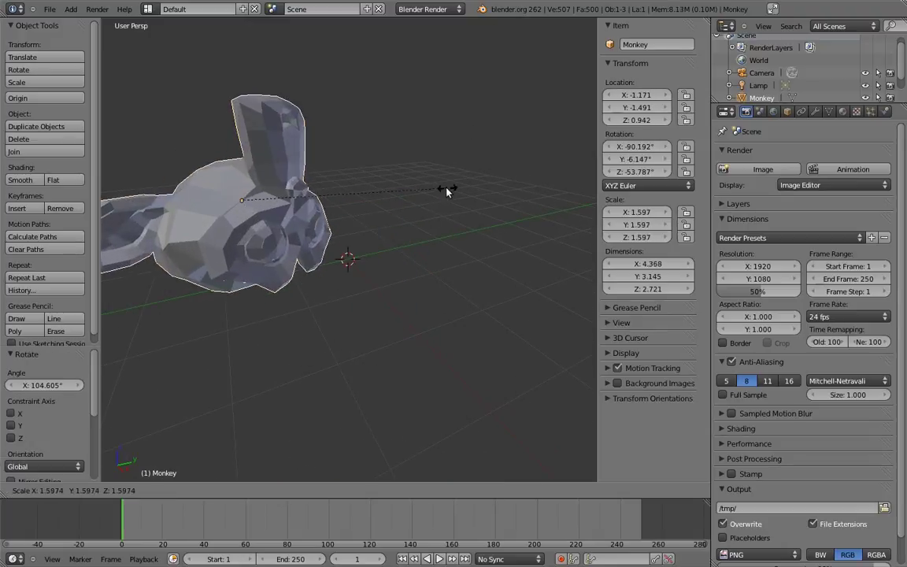
left_click(445, 197)
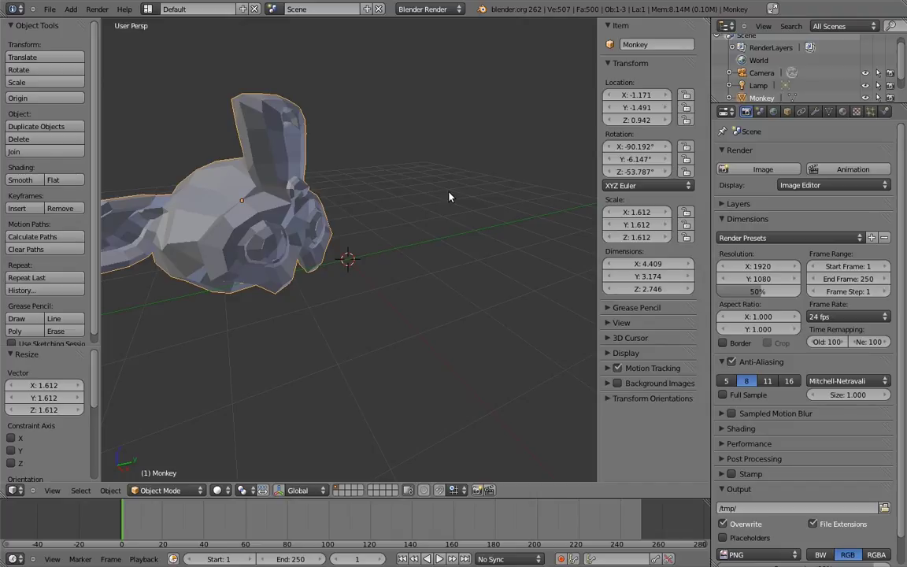
Try an X/Y/Z-constrained move and cancel it, then set transform orientation to Normal.
scroll(423, 268, "down", 4)
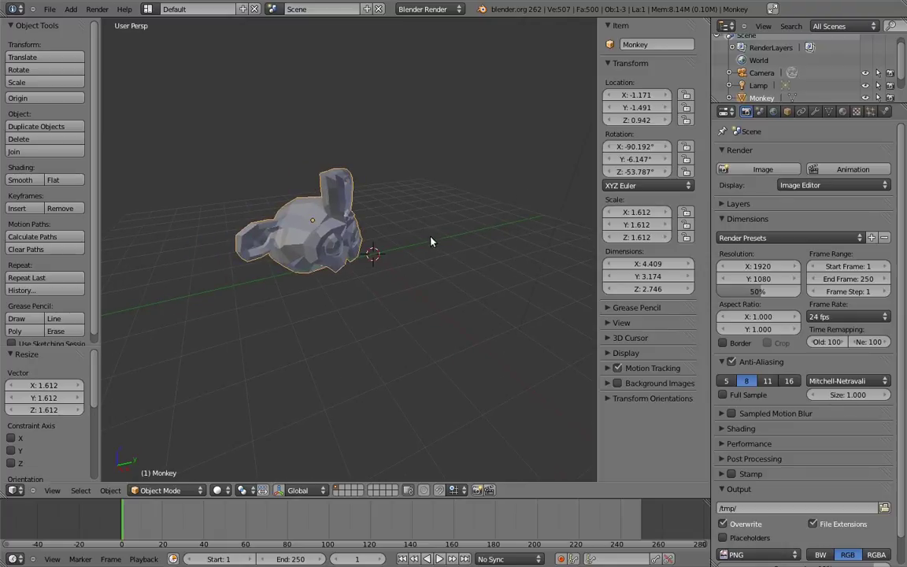
key("g")
key("x")
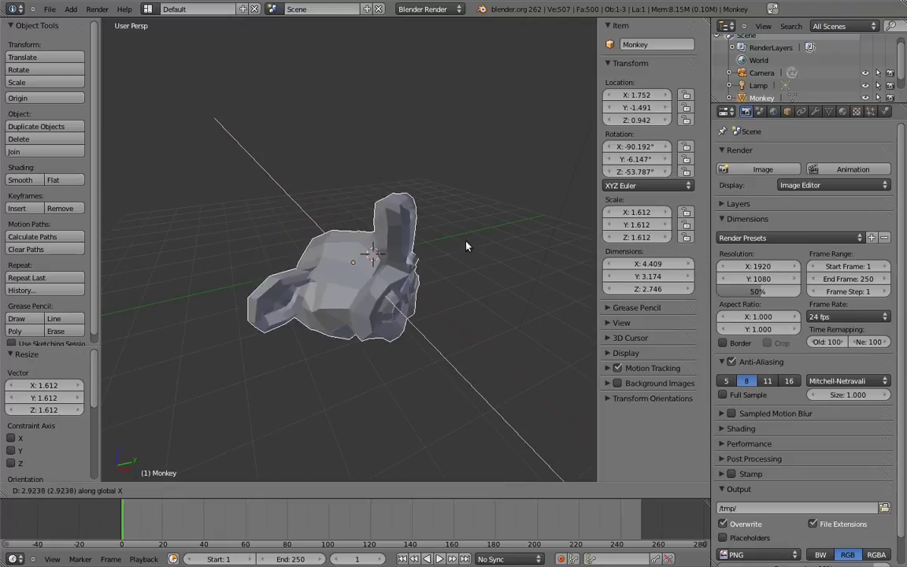
key("y")
key("z")
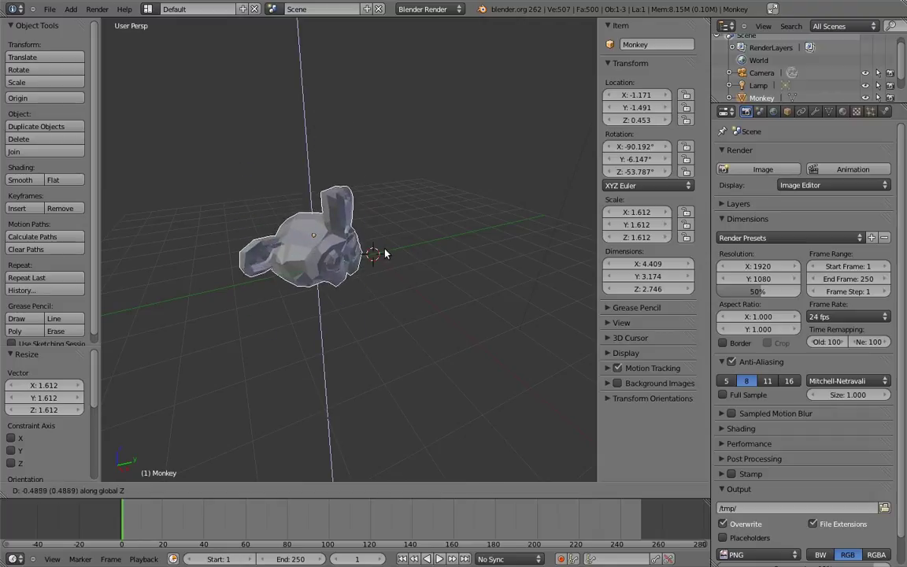
left_click(411, 292)
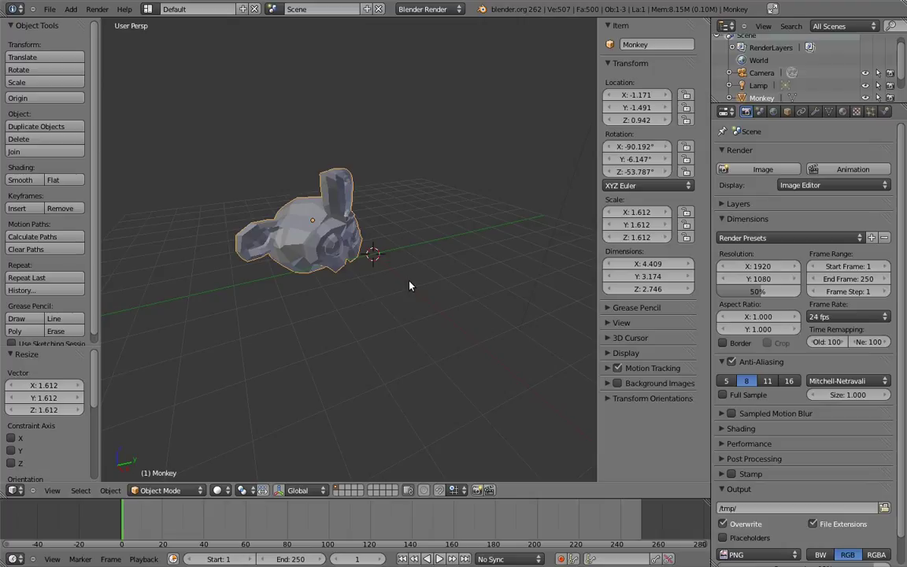
left_click(307, 493)
left_click(304, 442)
Clear the monkey's location, rotation and scale back to origin, 0° and 1.000.
key("alt+g")
key("alt+r")
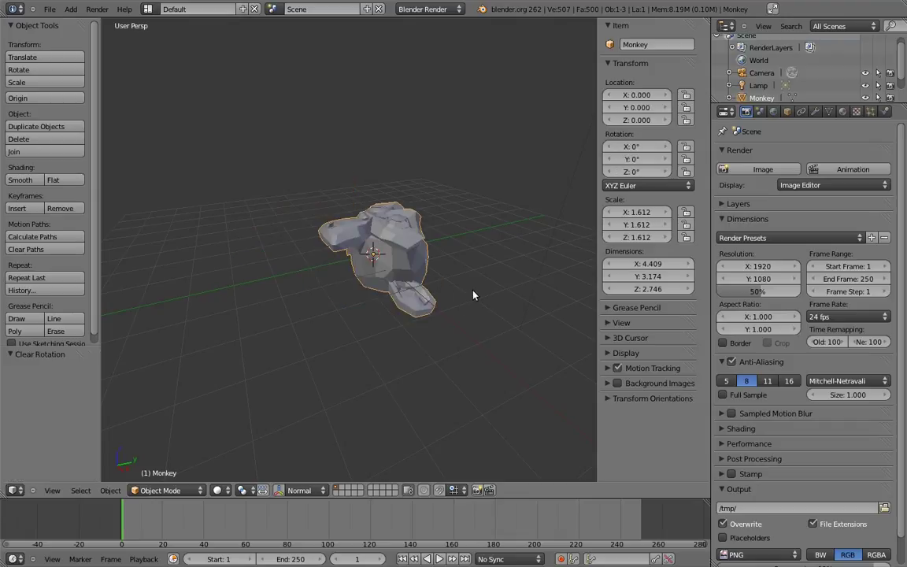
key("alt+s")
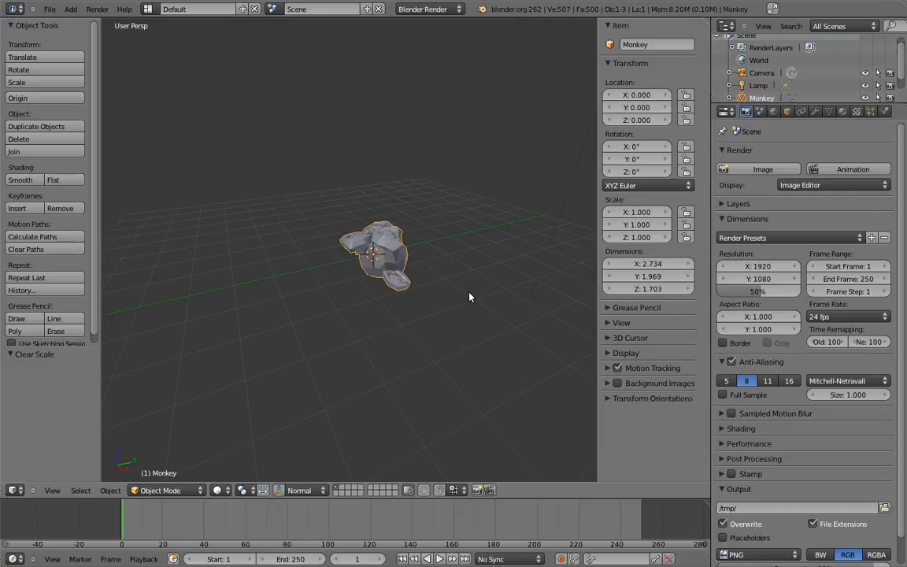
key("KP_1")
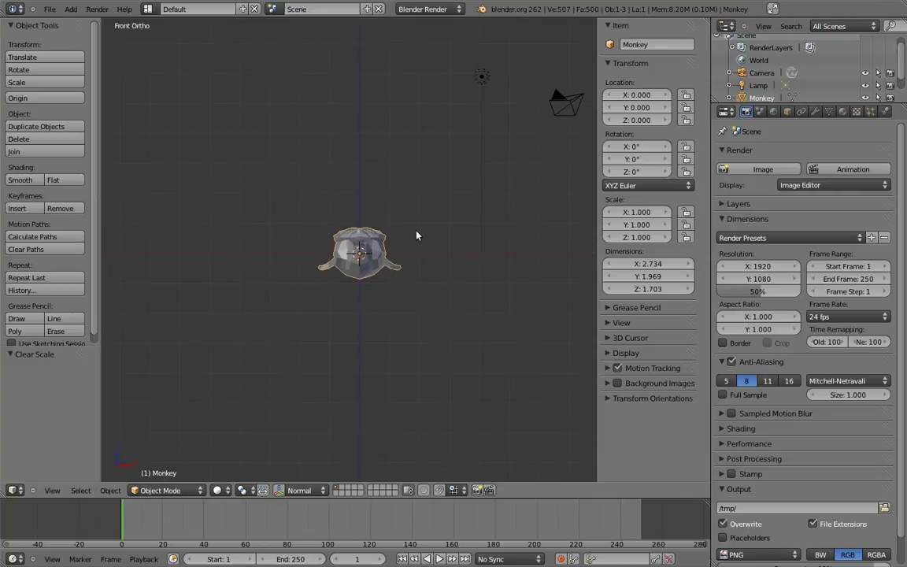
key("g")
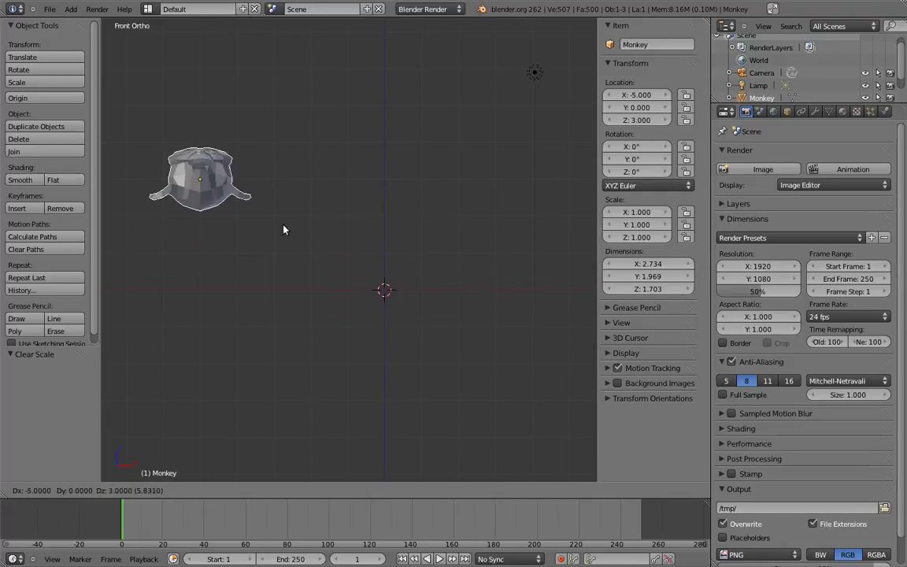
key("Escape")
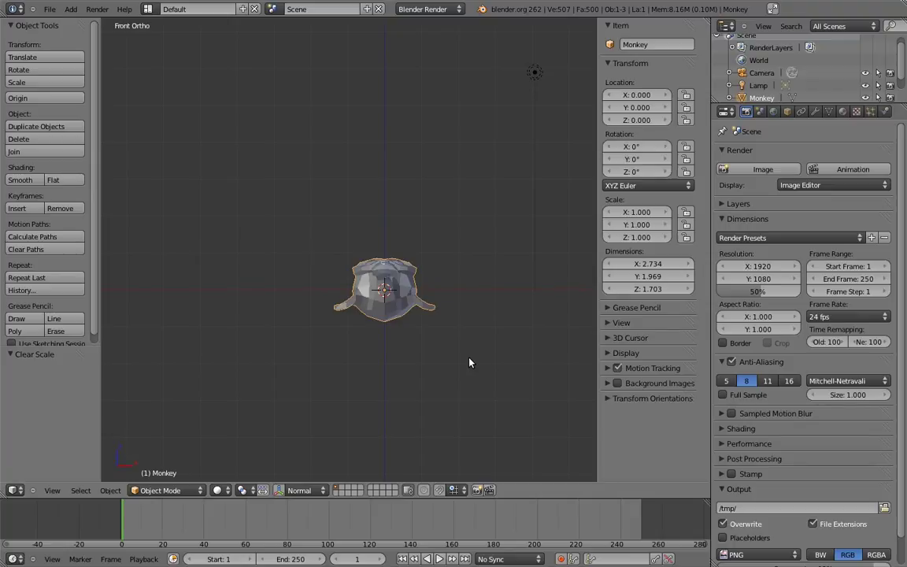
left_click(455, 490)
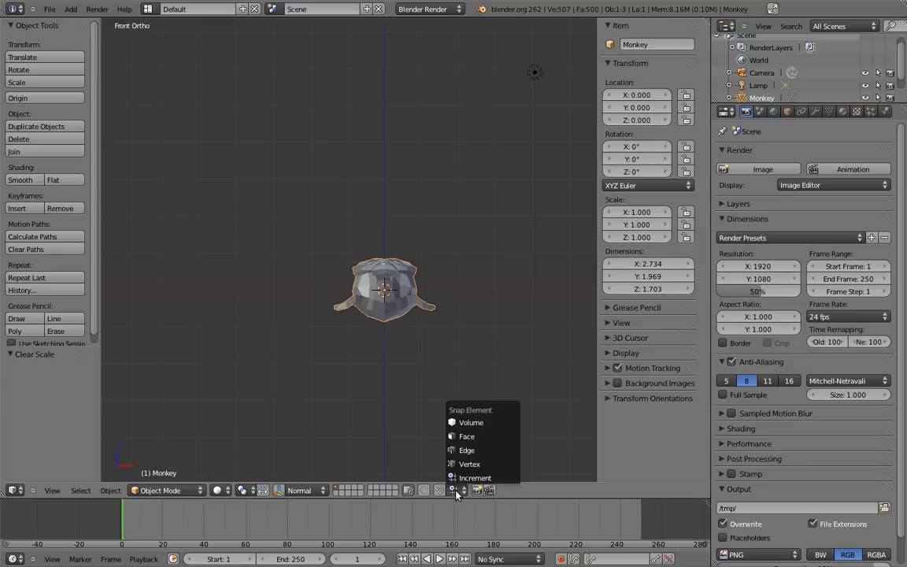
left_click(469, 478)
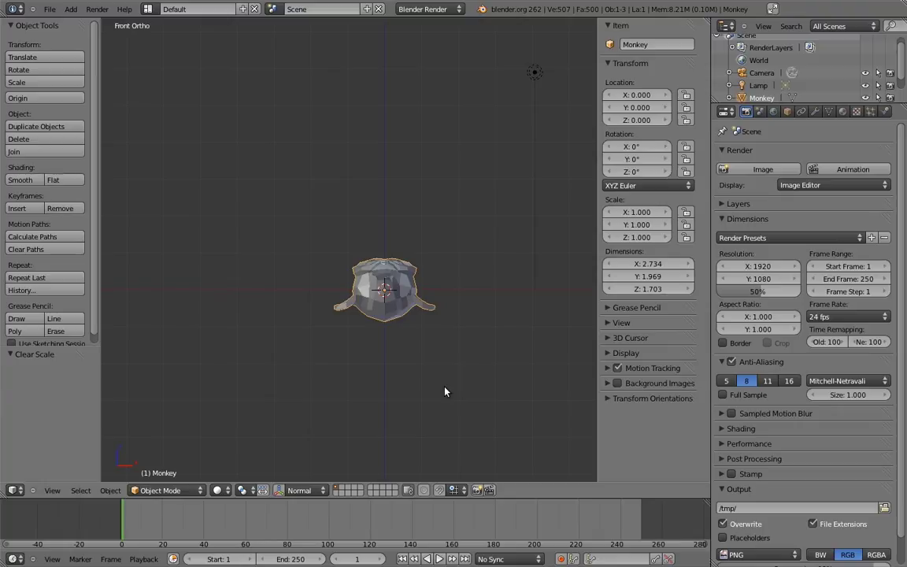
Place the 3D cursor above and left of the monkey and add Monkey.001 there.
key("ctrl+z")
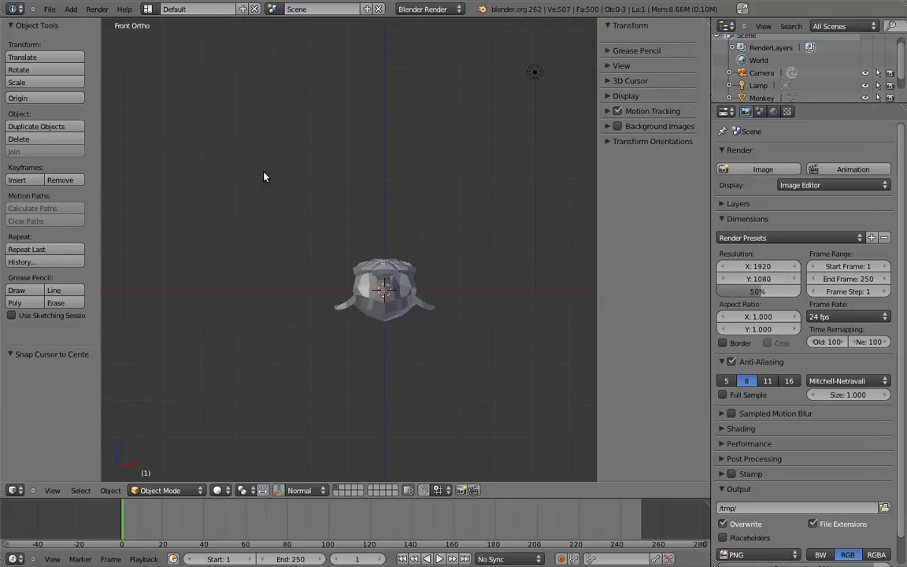
left_click(289, 178)
middle_click_drag(346, 178, 305, 165)
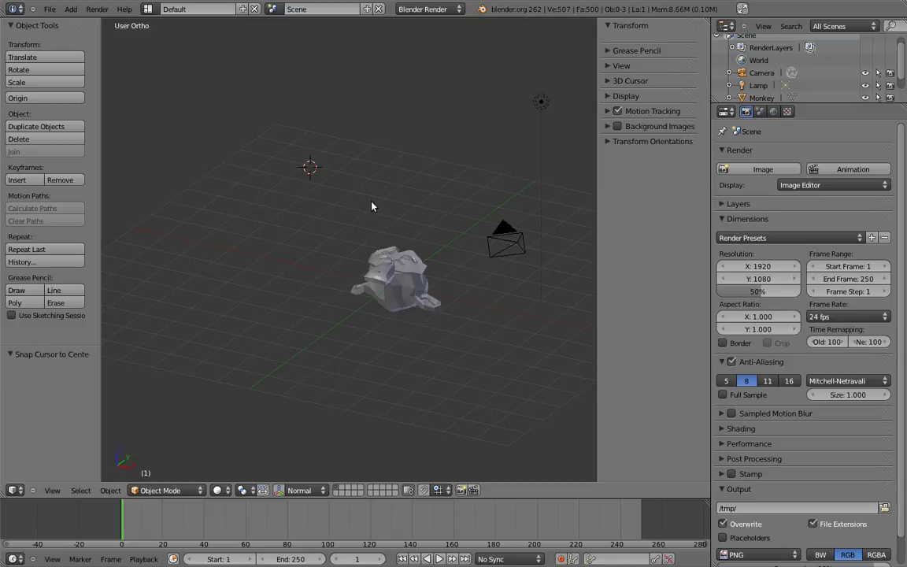
left_click(358, 128)
left_click(299, 183)
left_click(256, 177)
left_click(345, 163)
key("space")
key("Return")
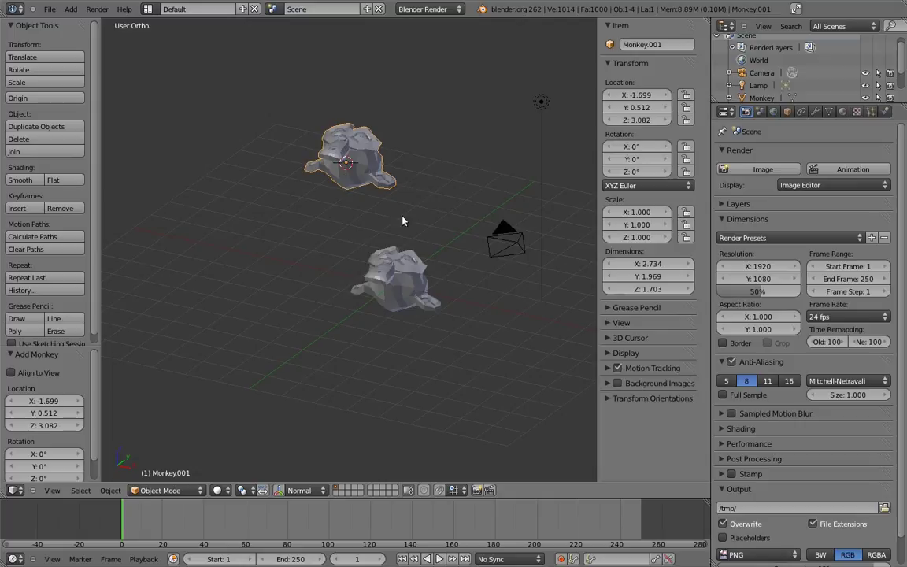
Select both monkeys with Monkey.001 active and set the pivot point to 3D Cursor.
right_click(394, 283)
right_click(376, 174, "shift")
right_click(376, 173, "shift")
key("r")
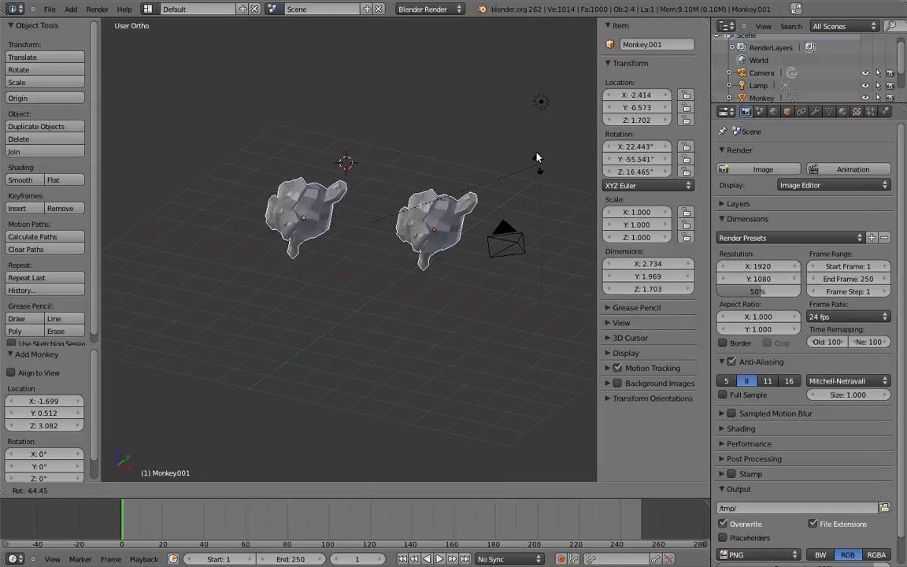
key("Escape")
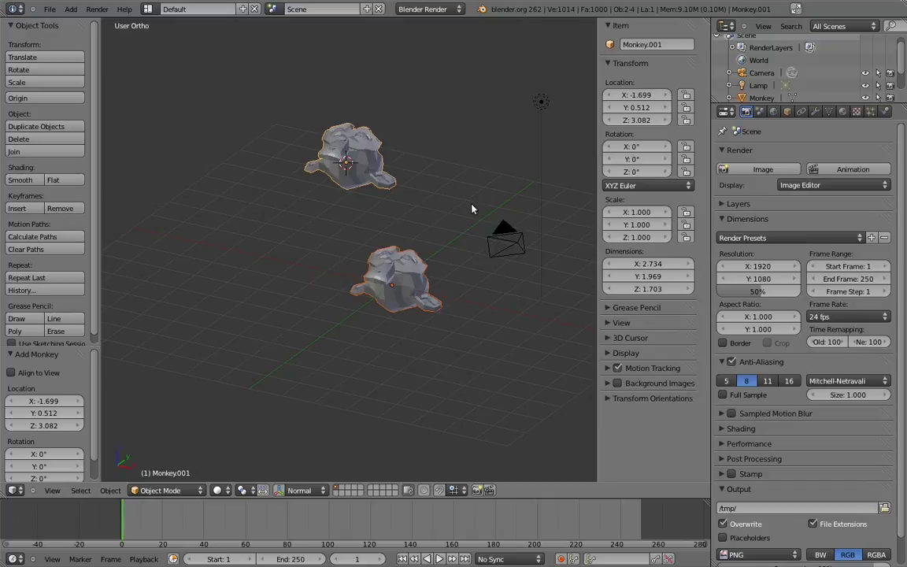
left_click(243, 491)
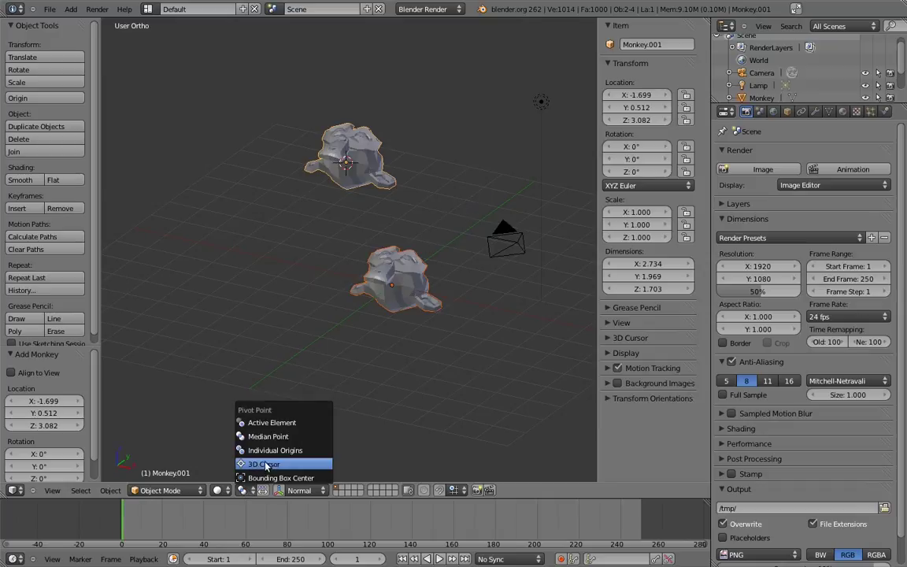
left_click(264, 464)
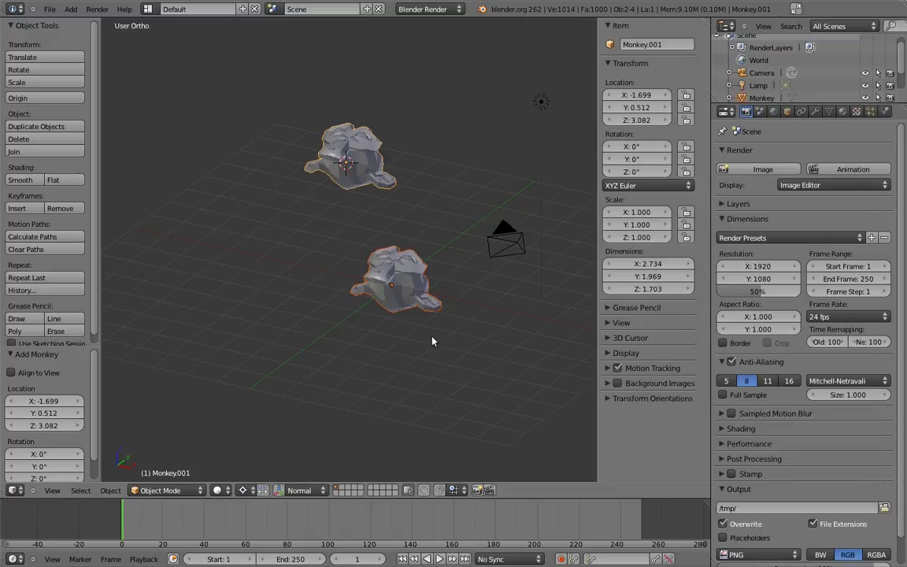
Rotate both monkeys twice around the 3D cursor and shrink them to 0.306 scale.
key("r")
left_click(199, 226)
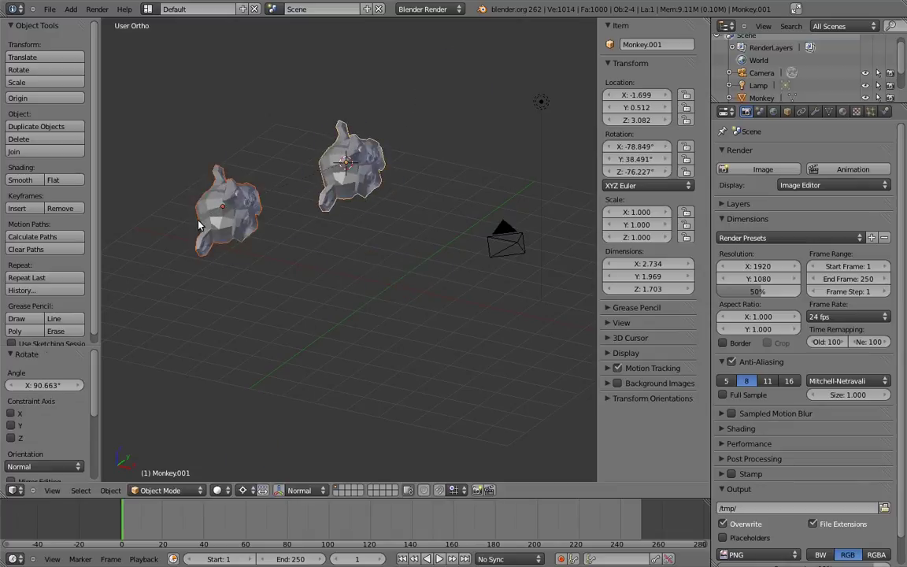
key("r")
left_click(478, 153)
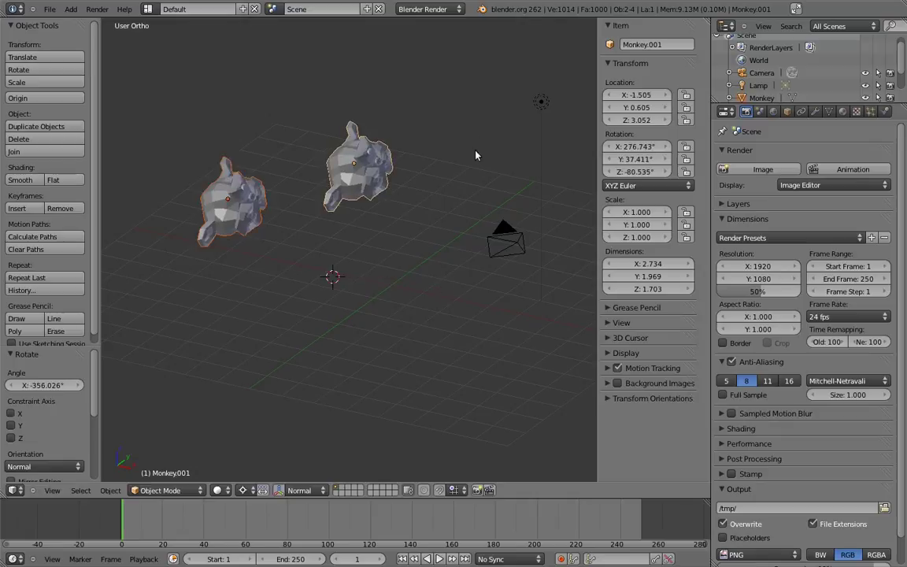
key("s")
left_click(408, 264)
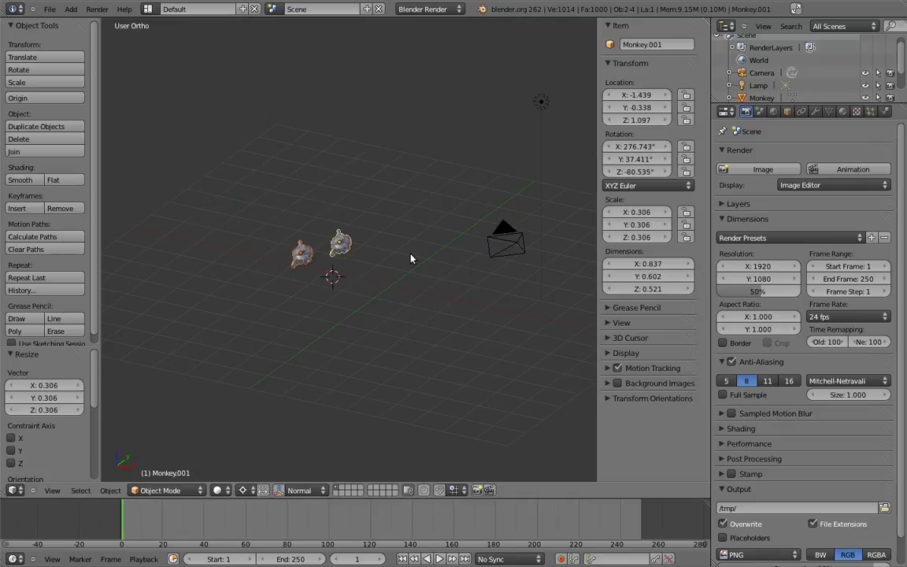